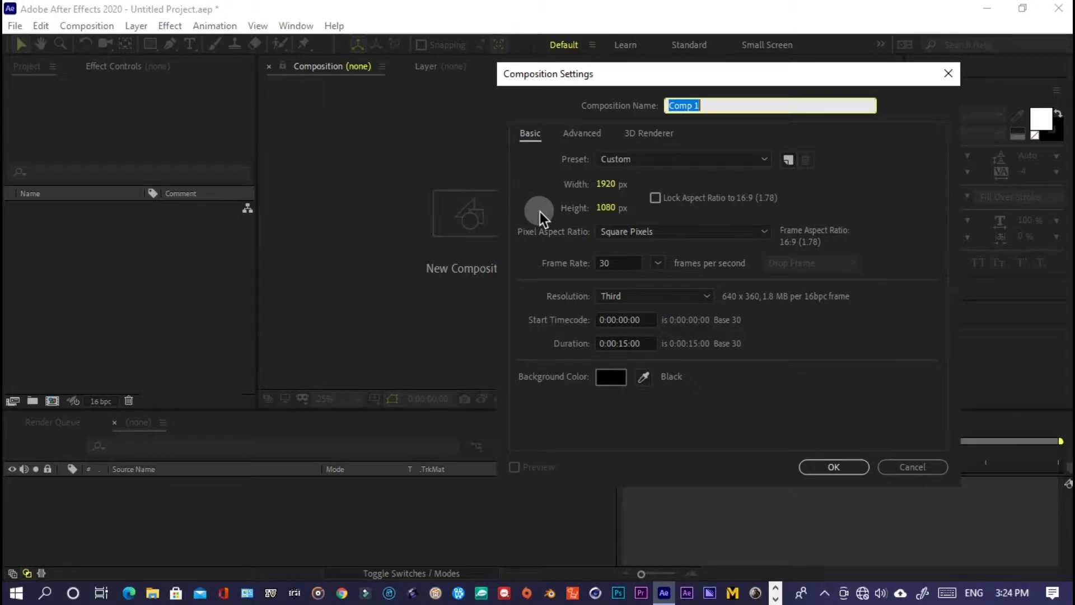
# Step: Make a new composition named Abstract BG: 1920×1080, 30 fps, 0:00:15:00, black background
pyautogui.write('ct BG')
pyautogui.press('Return')
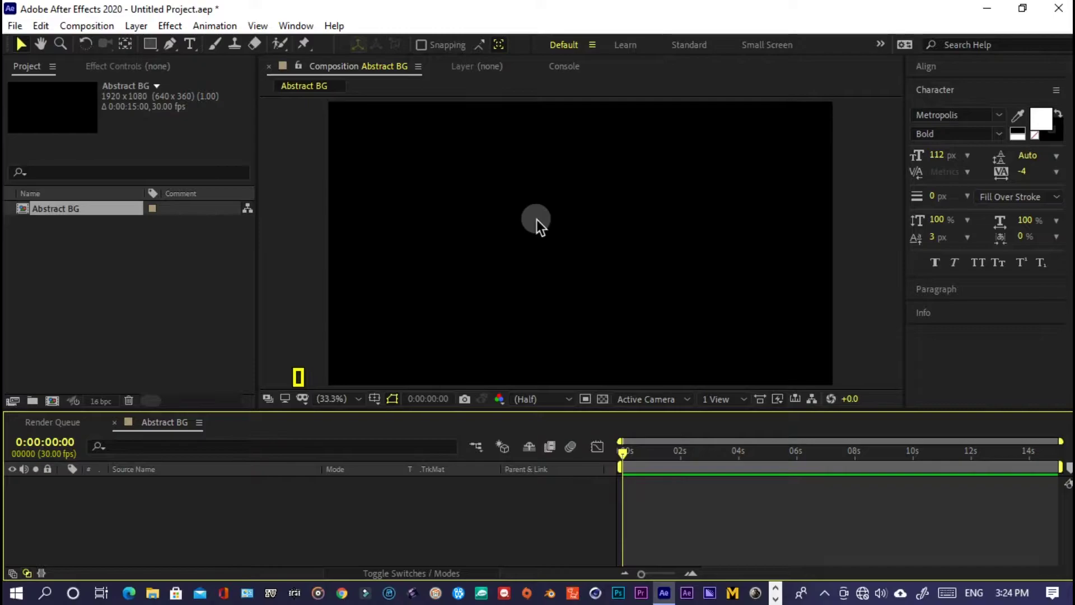
# Step: Add a new composition-sized solid layer named VB to the timeline
pyautogui.rightClick(451, 514)
pyautogui.moveTo(603, 339)
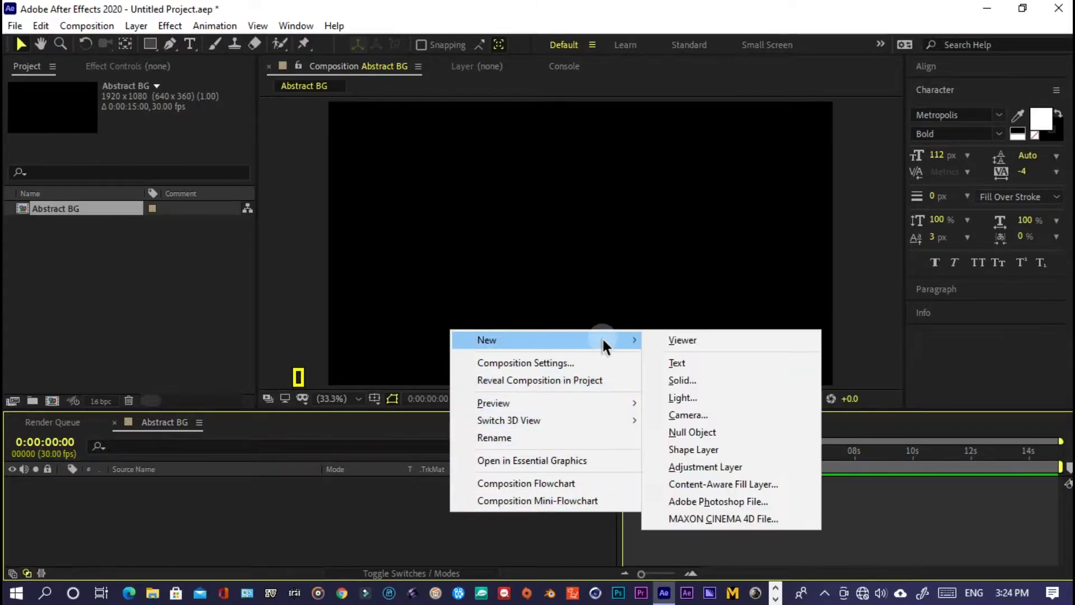
pyautogui.click(664, 378)
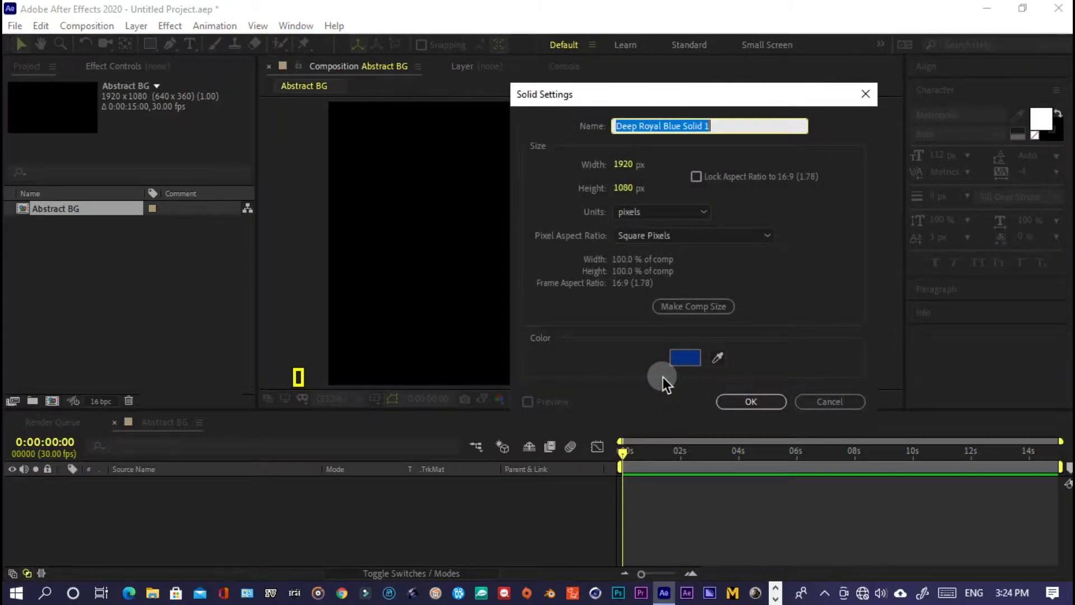
pyautogui.write('VB')
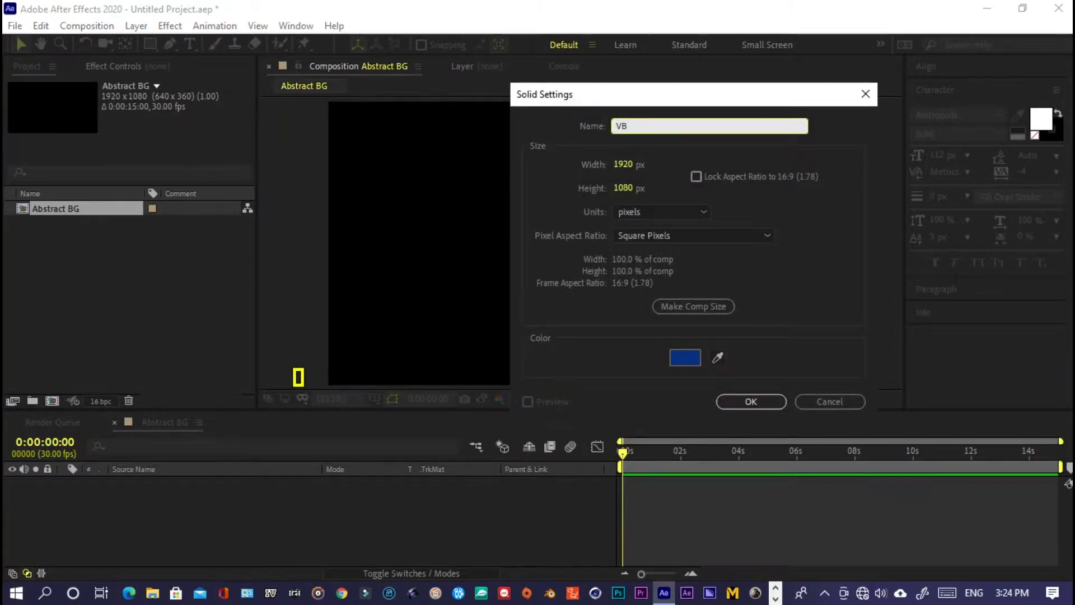
pyautogui.press('Return')
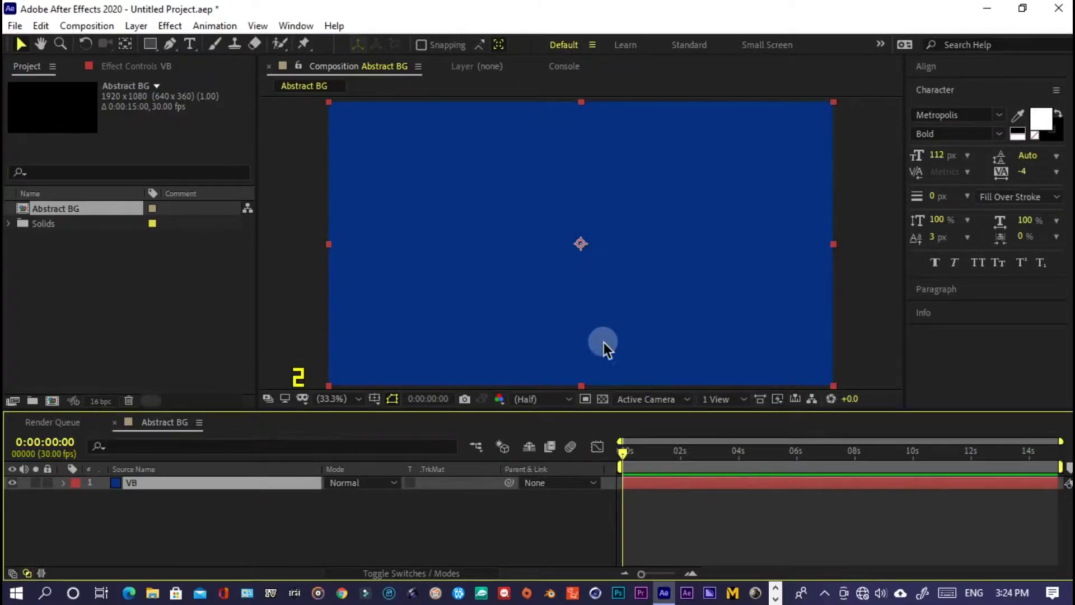
# Step: Apply the Venetian Blinds effect to the VB layer
pyautogui.click(265, 480)
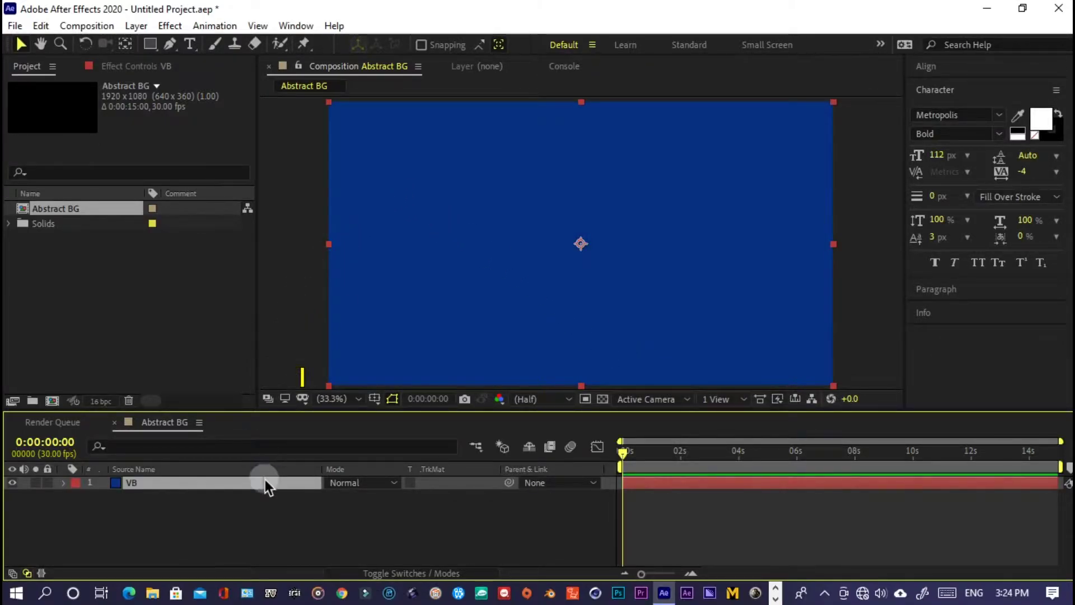
pyautogui.hotkey('ctrl', 'space')
pyautogui.write('ve')
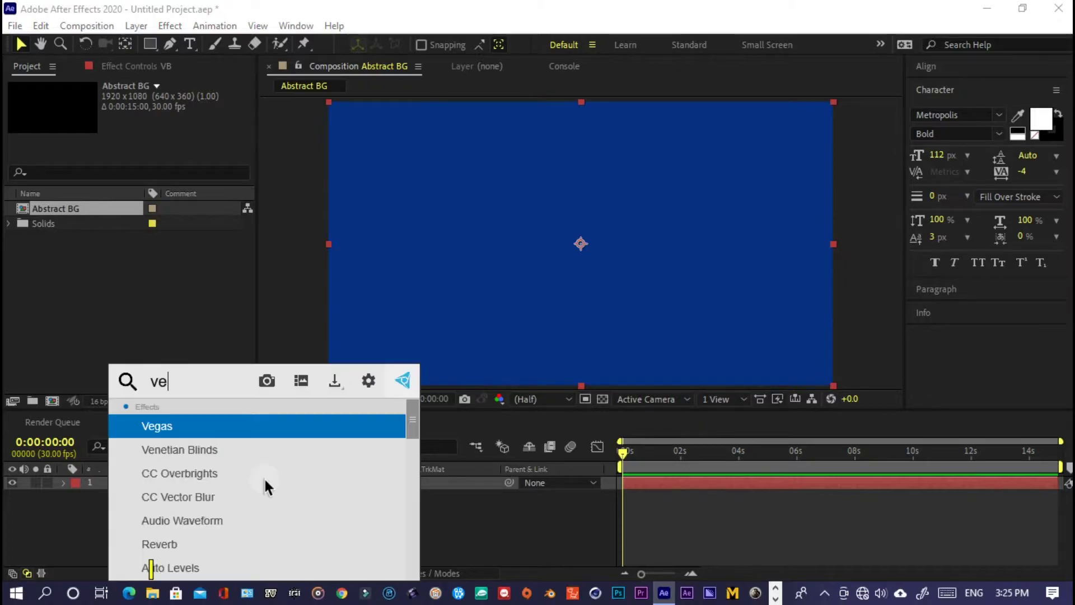
pyautogui.press('Down')
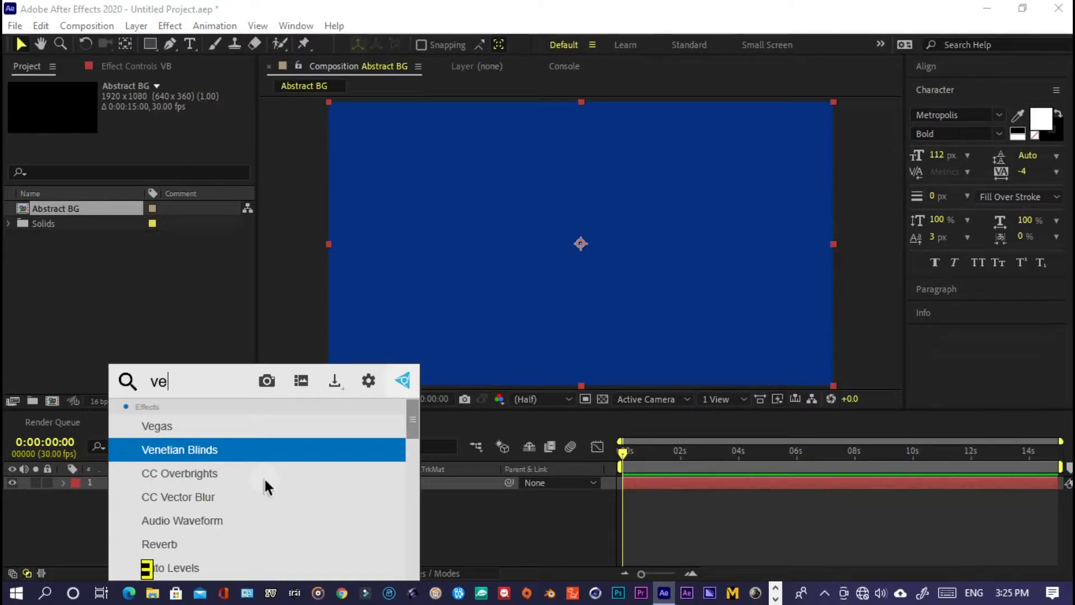
pyautogui.press('Return')
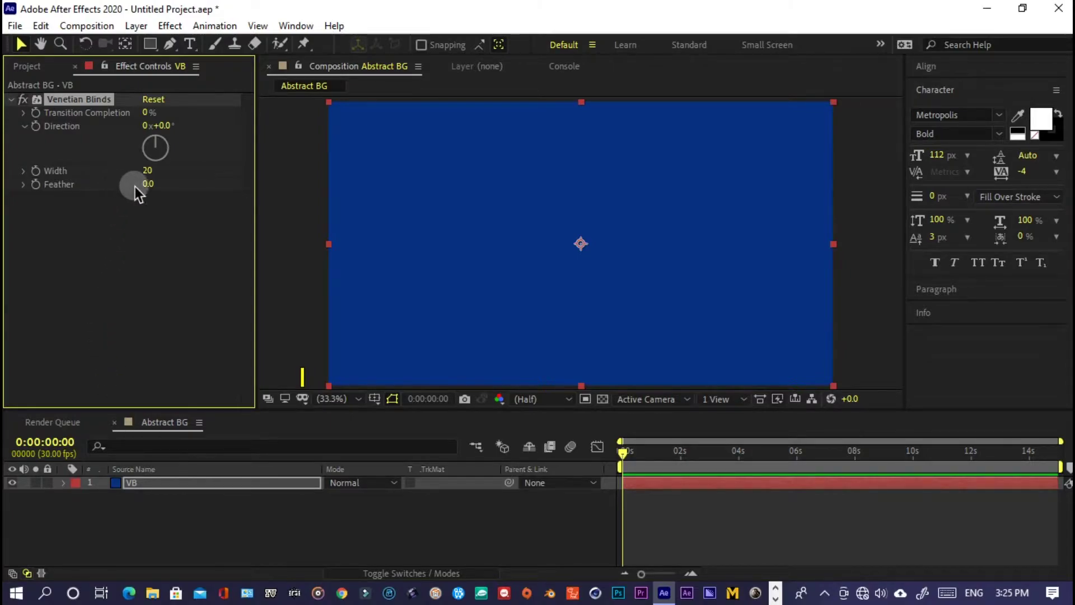
# Step: Set Venetian Blinds Width 50, Transition Completion 50% and Direction +65°
pyautogui.click(147, 172)
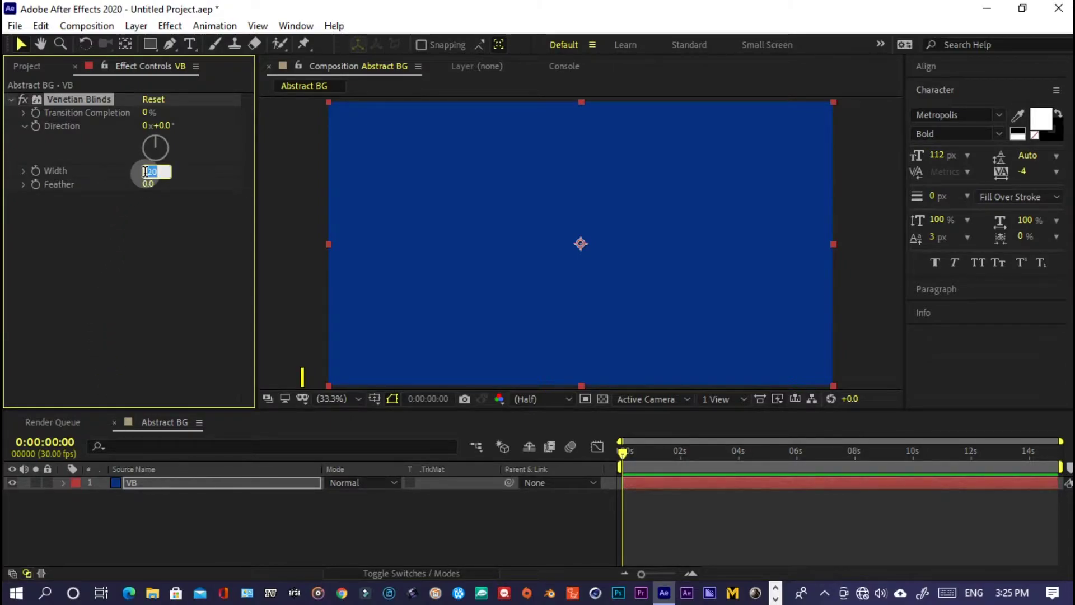
pyautogui.write('5')
pyautogui.click(144, 175)
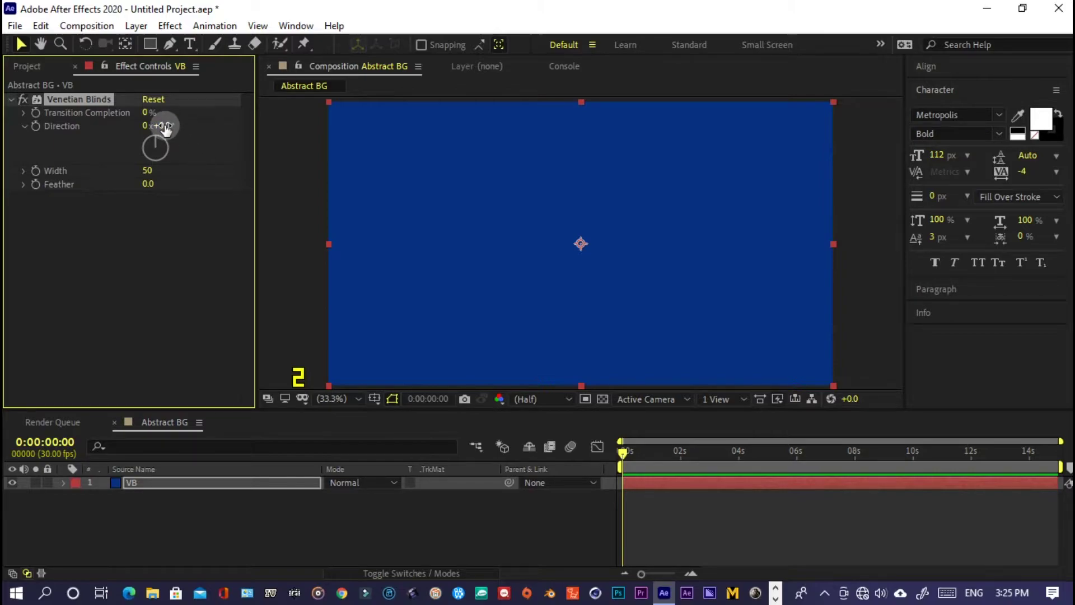
pyautogui.moveTo(165, 128); pyautogui.dragTo(190, 125)
pyautogui.click(148, 113)
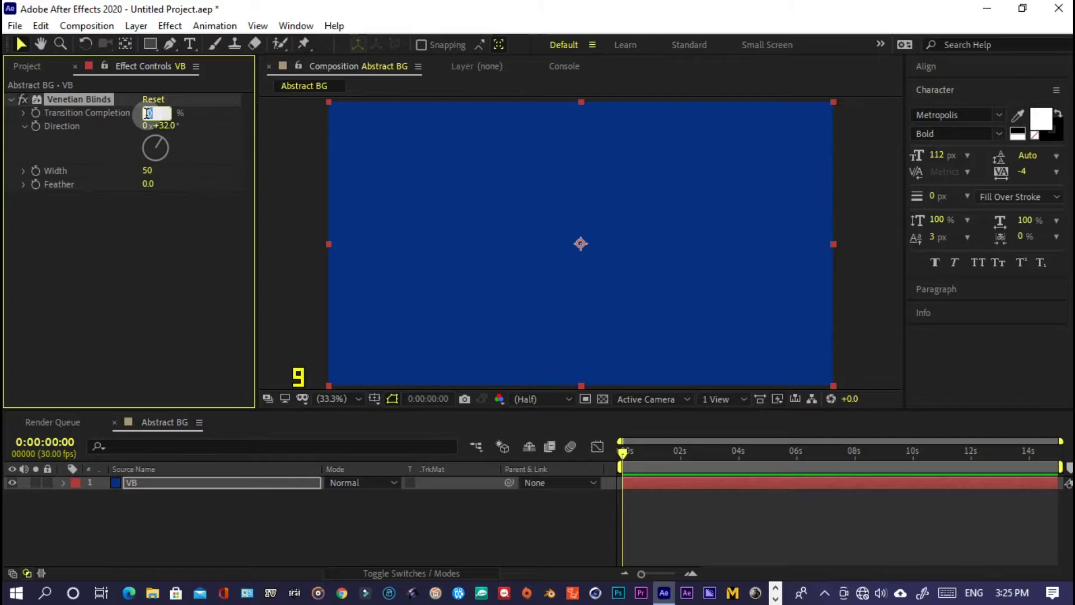
pyautogui.write('50')
pyautogui.press('Return')
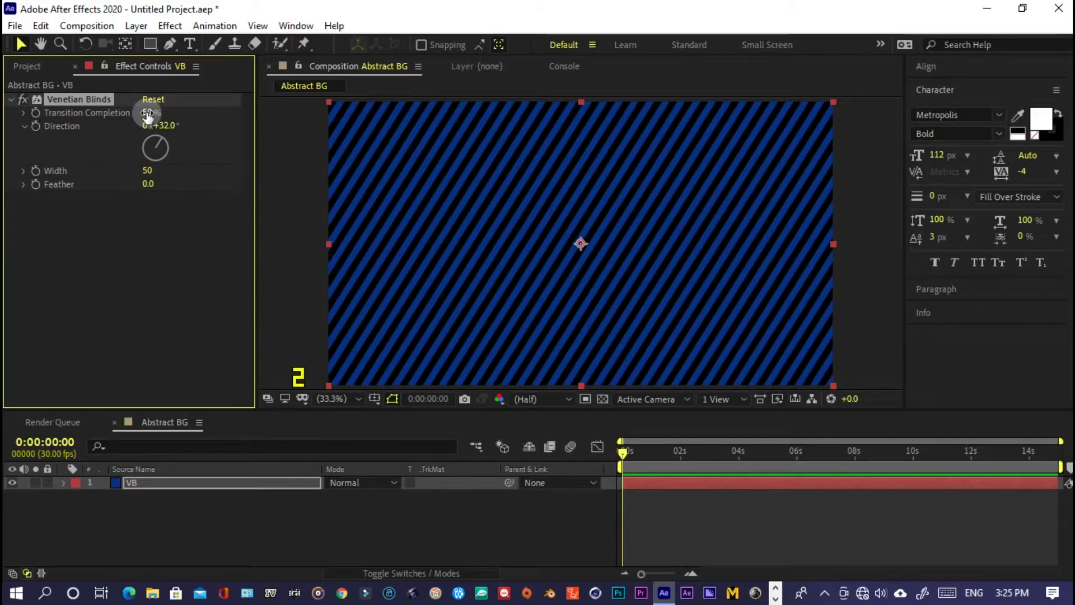
pyautogui.moveTo(163, 124); pyautogui.dragTo(191, 125)
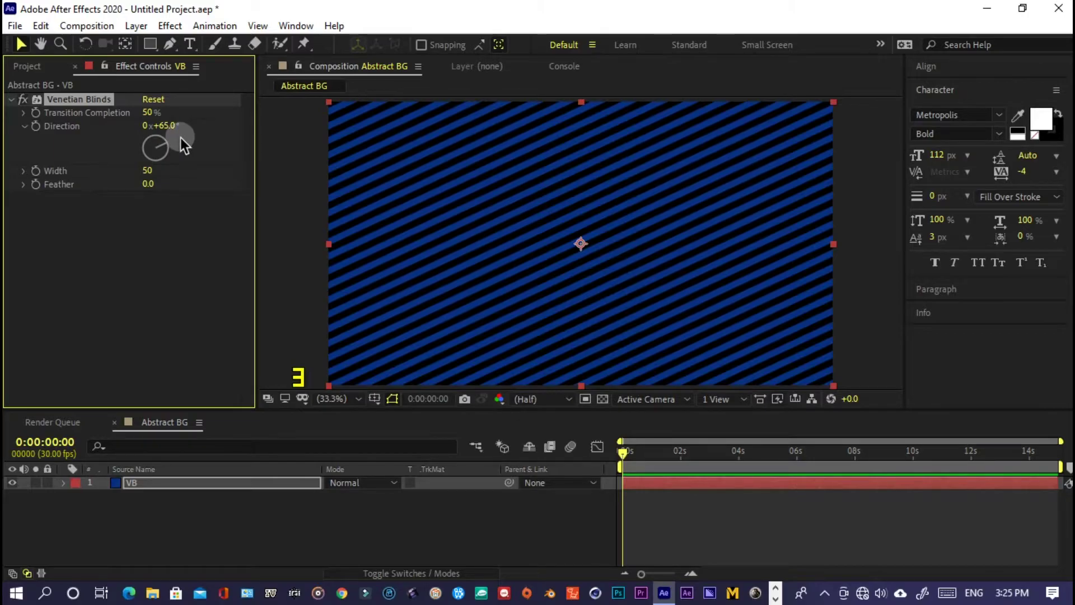
# Step: Add an adjustment layer above VB and apply Wave Warp to it
pyautogui.rightClick(224, 516)
pyautogui.click(280, 344)
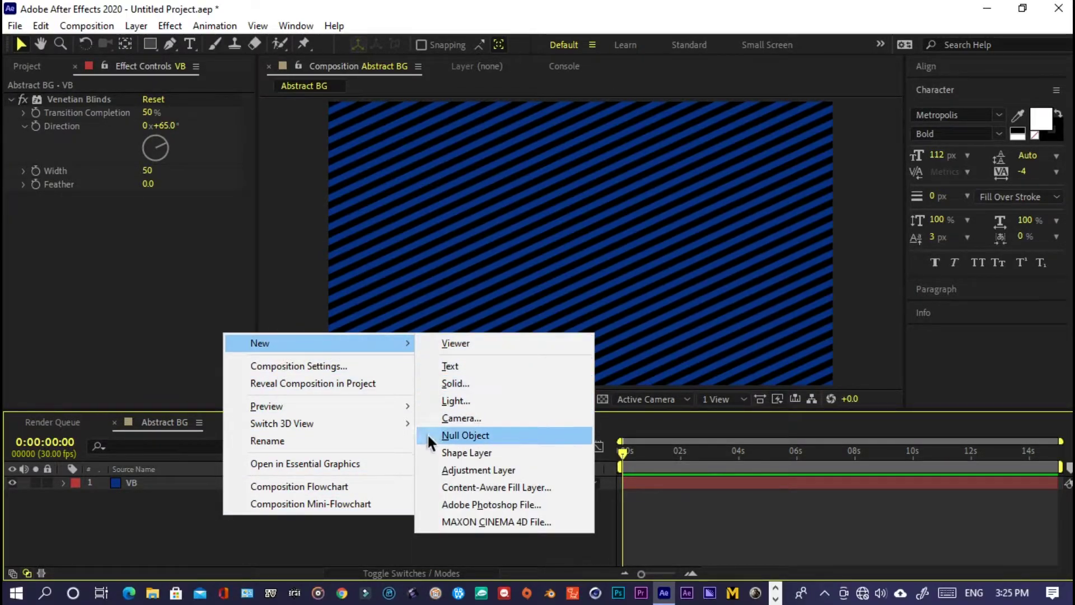
pyautogui.click(429, 466)
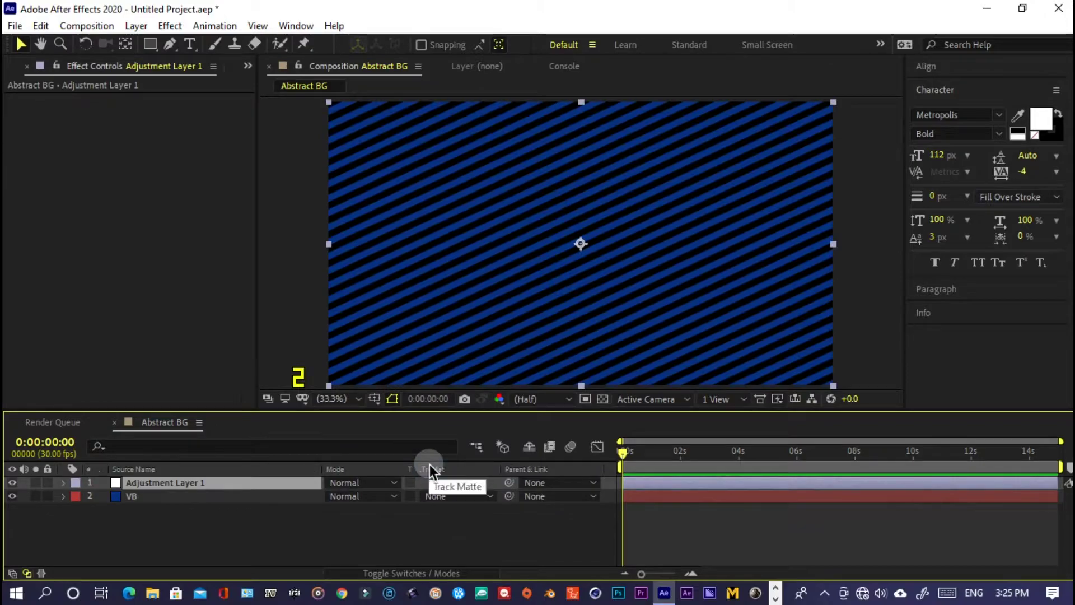
pyautogui.hotkey('ctrl', 'space')
pyautogui.write('w')
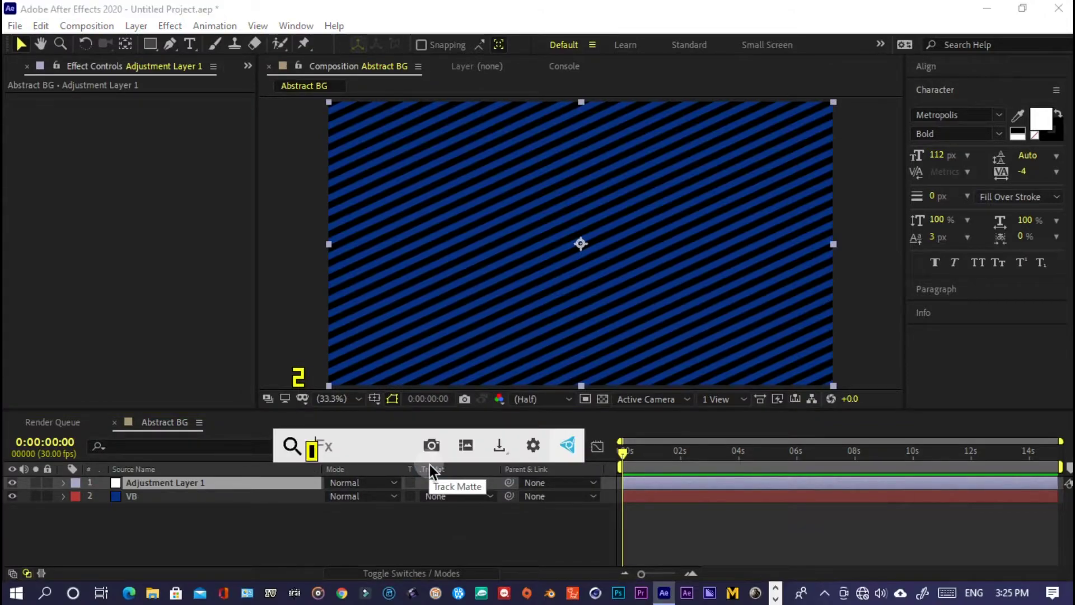
pyautogui.write('av')
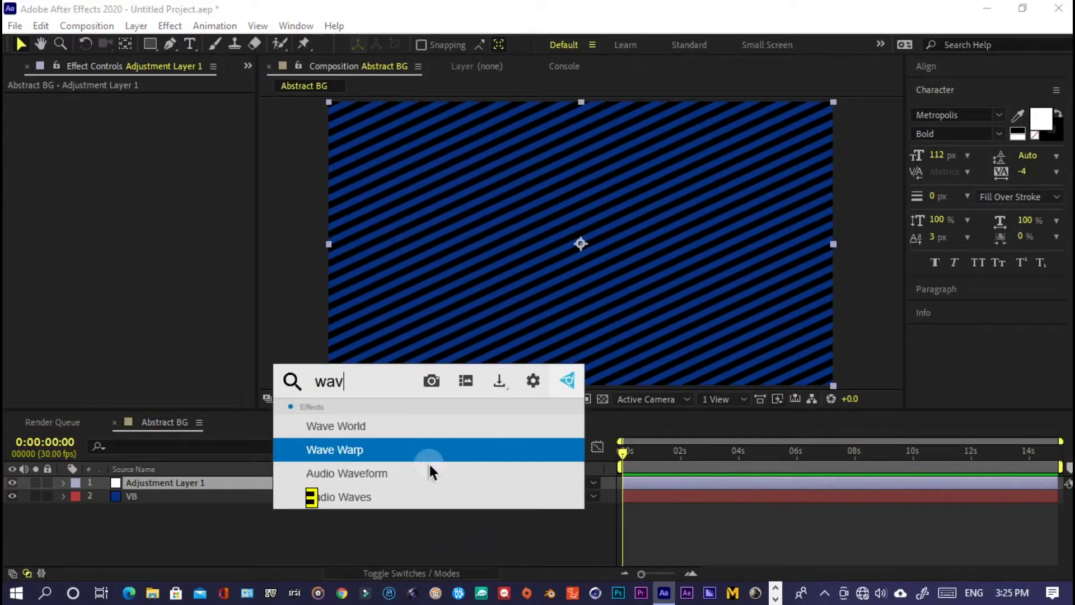
pyautogui.press('Up')
pyautogui.press('Return')
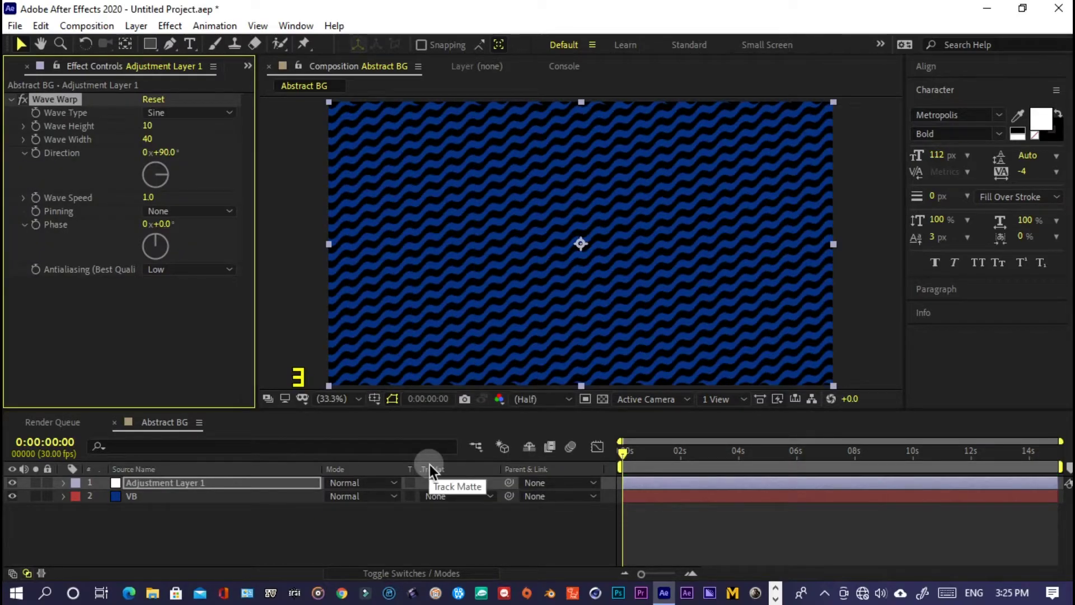
# Step: Set Wave Warp pinning to All Edges and antialiasing quality to High
pyautogui.click(204, 213)
pyautogui.click(203, 236)
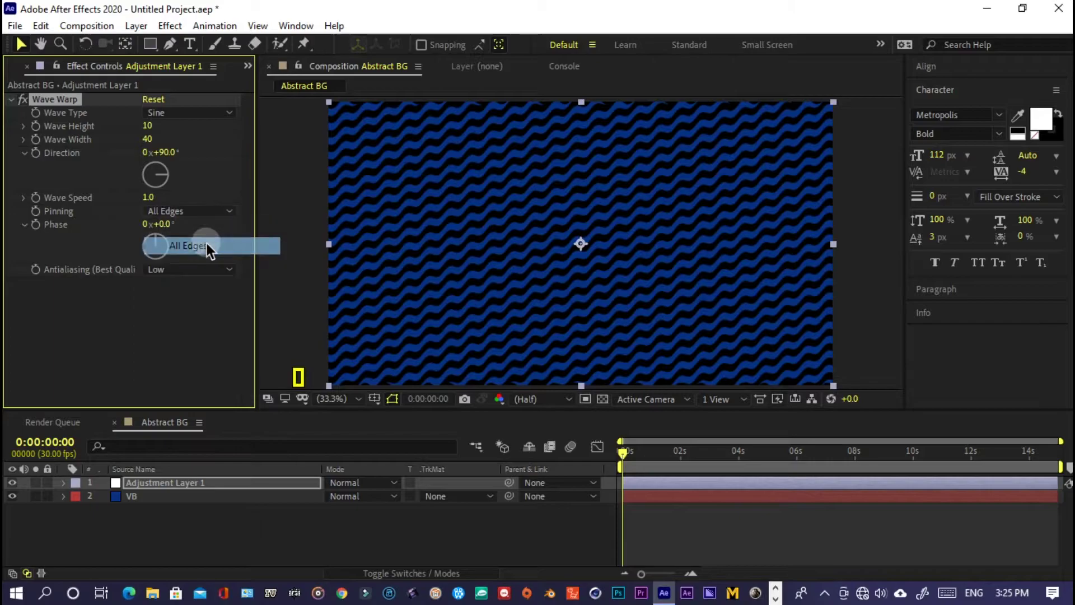
pyautogui.click(197, 266)
pyautogui.click(185, 320)
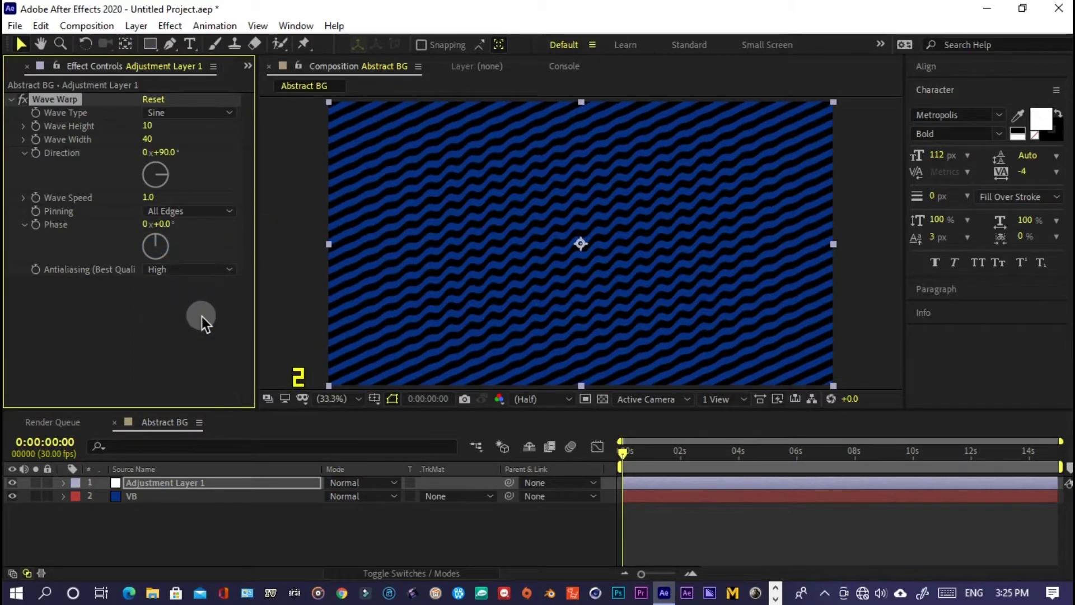
# Step: Set Wave Height 75, widen the Wave Width, and bring Direction to 58°
pyautogui.click(159, 126)
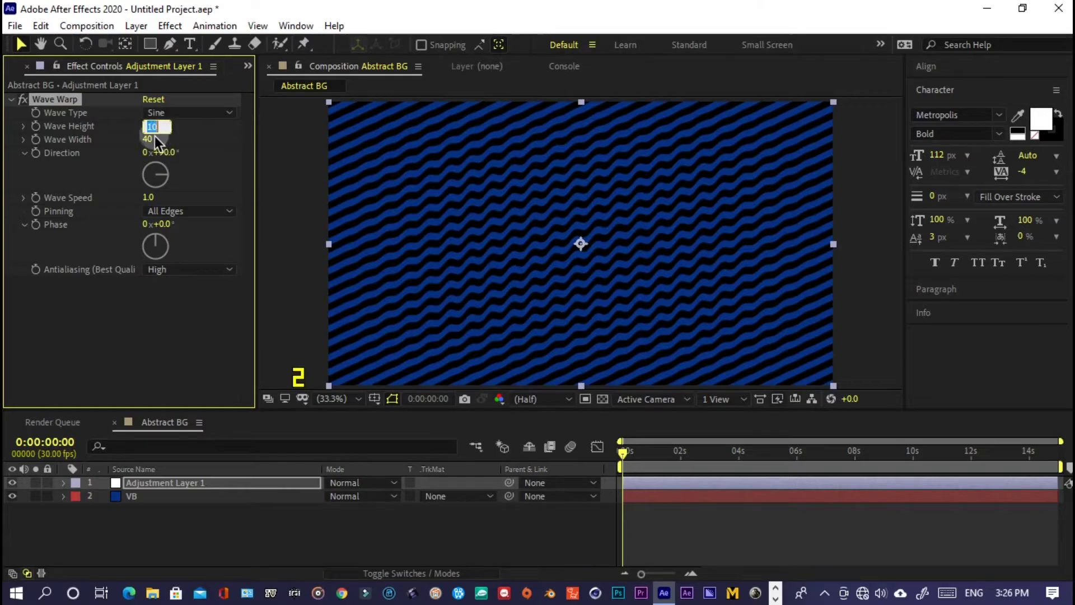
pyautogui.write('75')
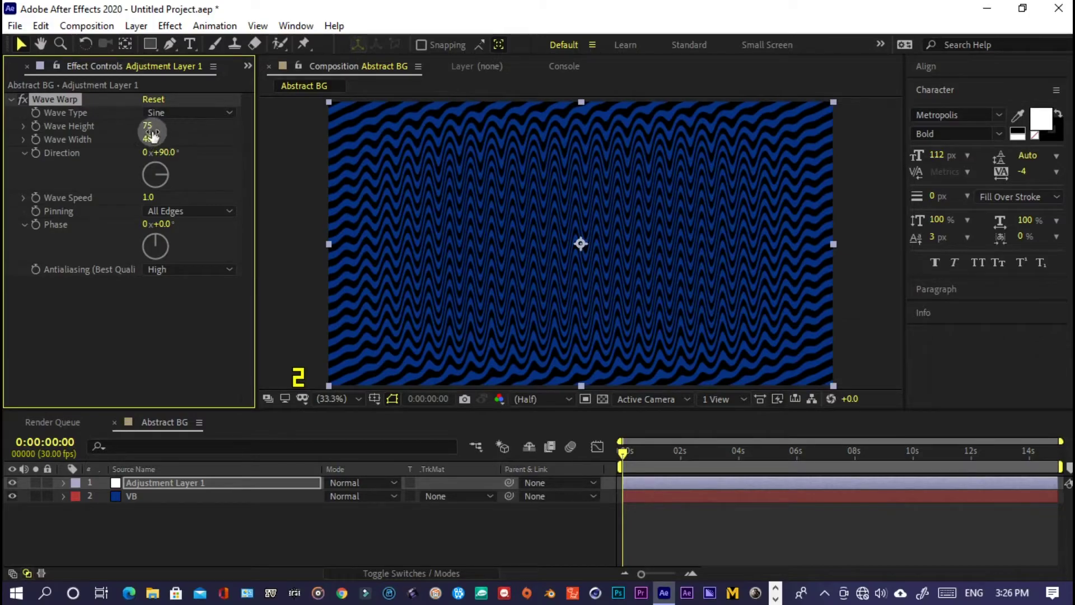
pyautogui.click(149, 139)
pyautogui.write('370')
pyautogui.press('Return')
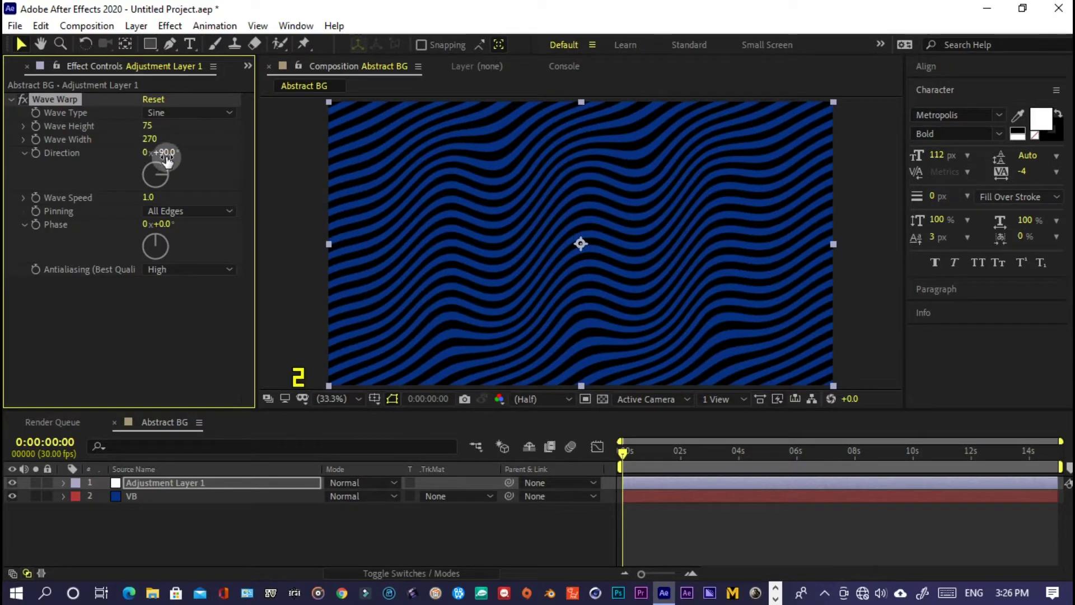
pyautogui.moveTo(167, 160); pyautogui.dragTo(151, 154)
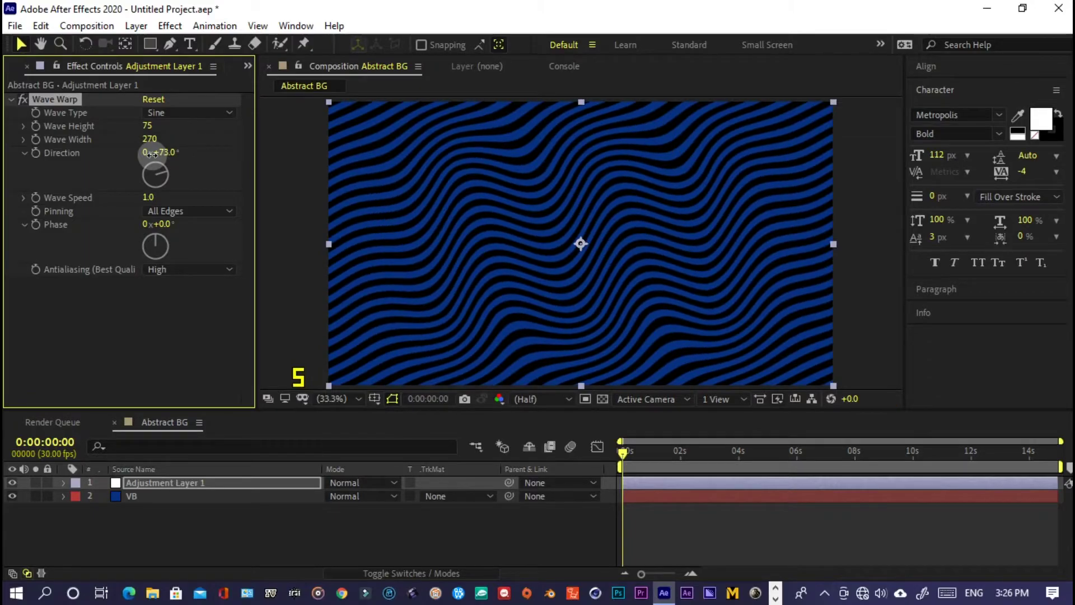
pyautogui.moveTo(151, 154); pyautogui.dragTo(143, 164)
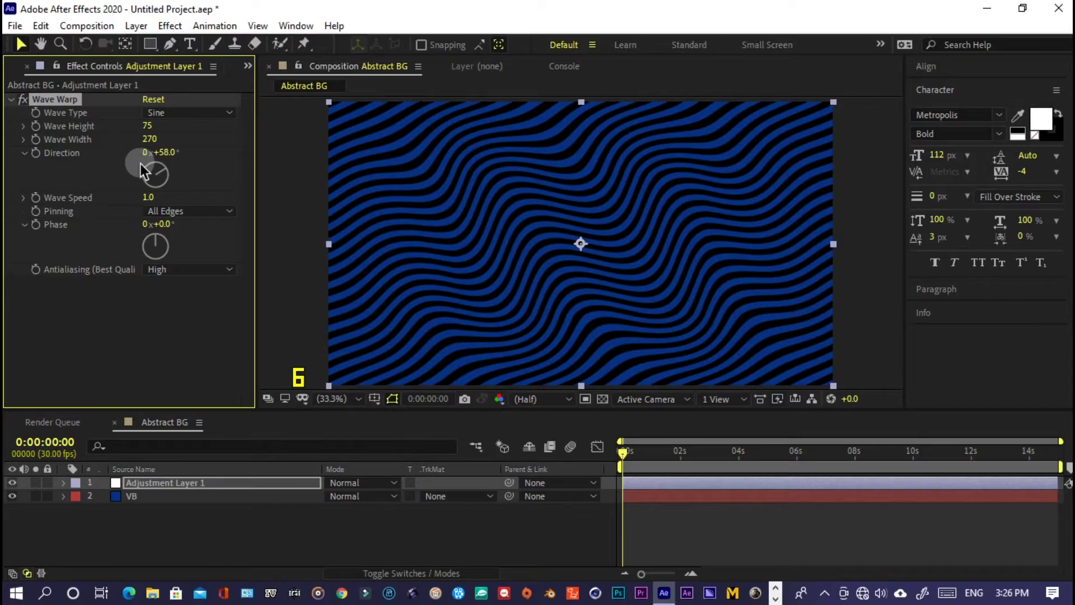
pyautogui.click(237, 481)
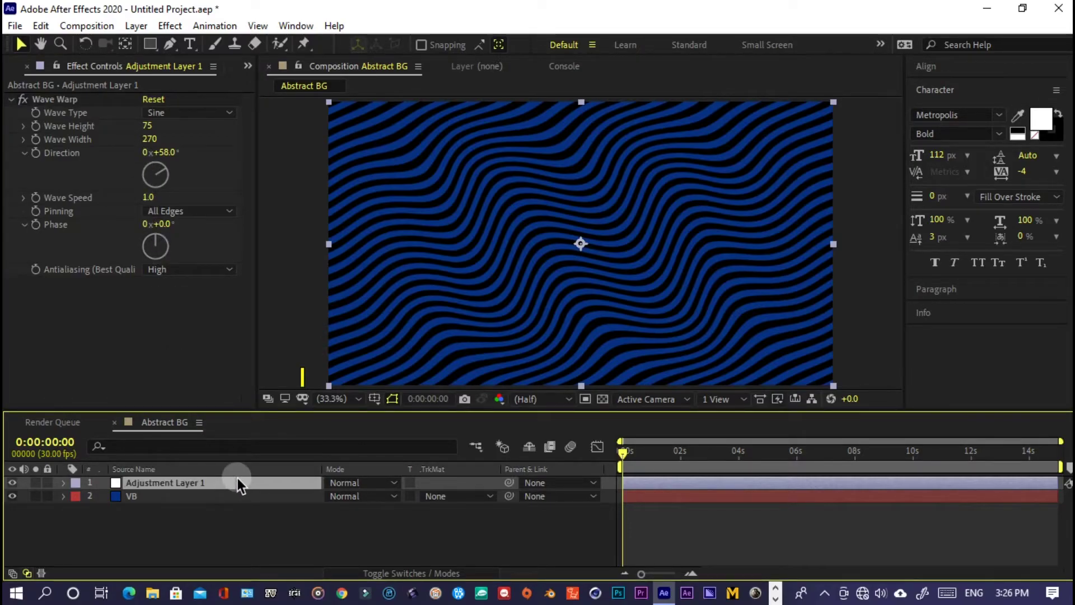
# Step: Apply Fill to the adjustment layer with the colour yellow FFF000
pyautogui.hotkey('ctrl', 'space')
pyautogui.write('fi')
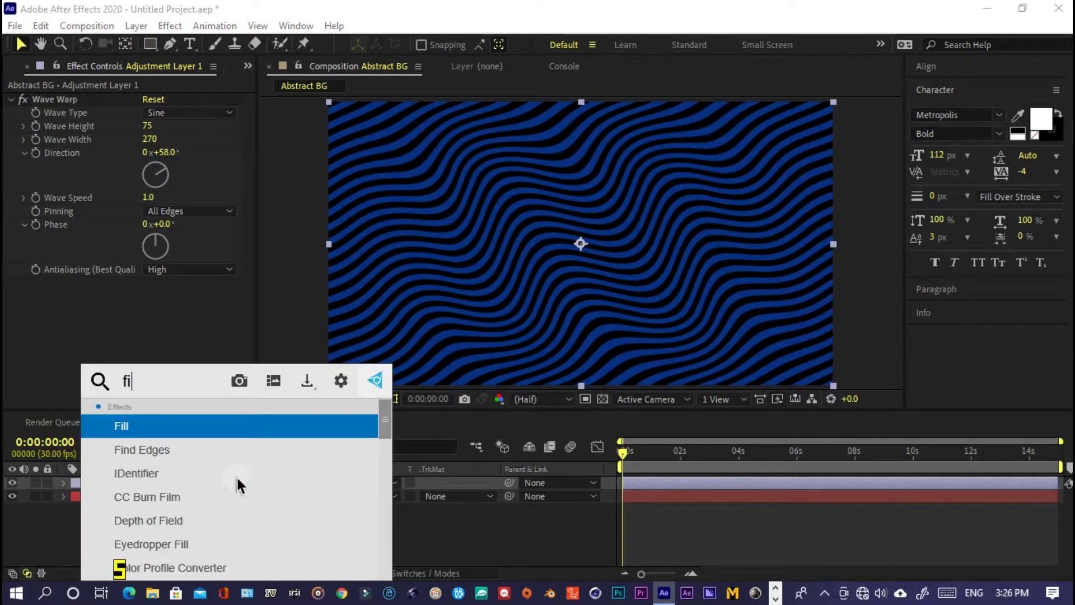
pyautogui.press('Return')
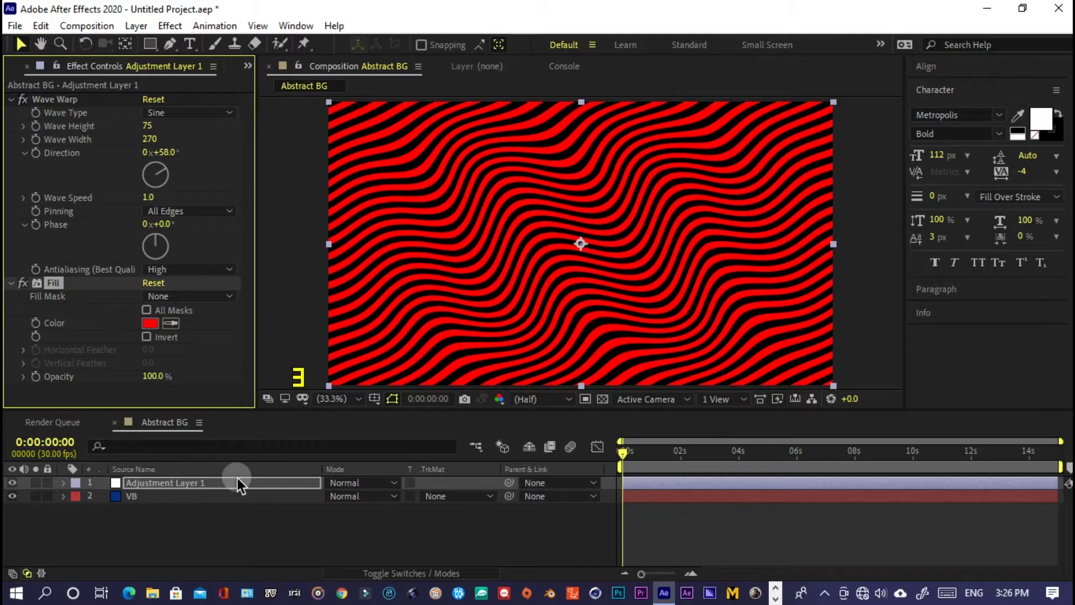
pyautogui.click(152, 326)
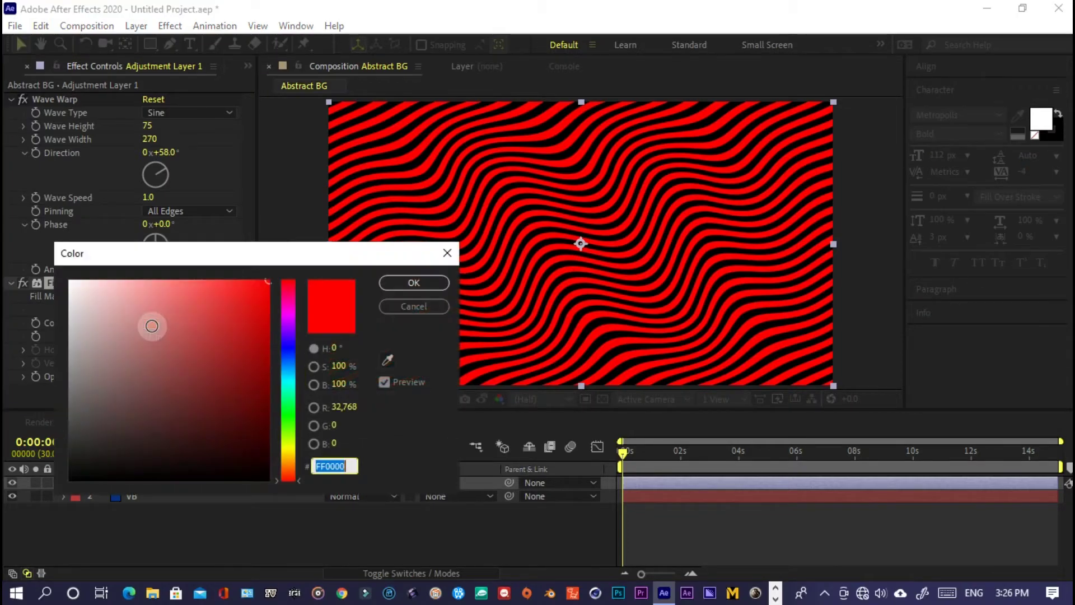
pyautogui.click(287, 450)
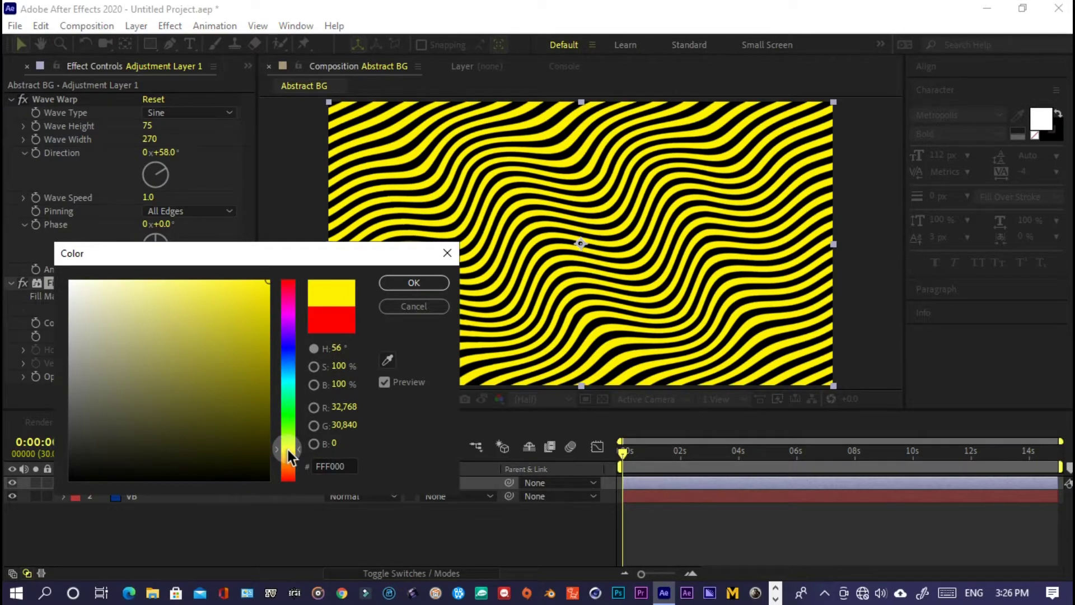
pyautogui.press('Return')
pyautogui.click(286, 481)
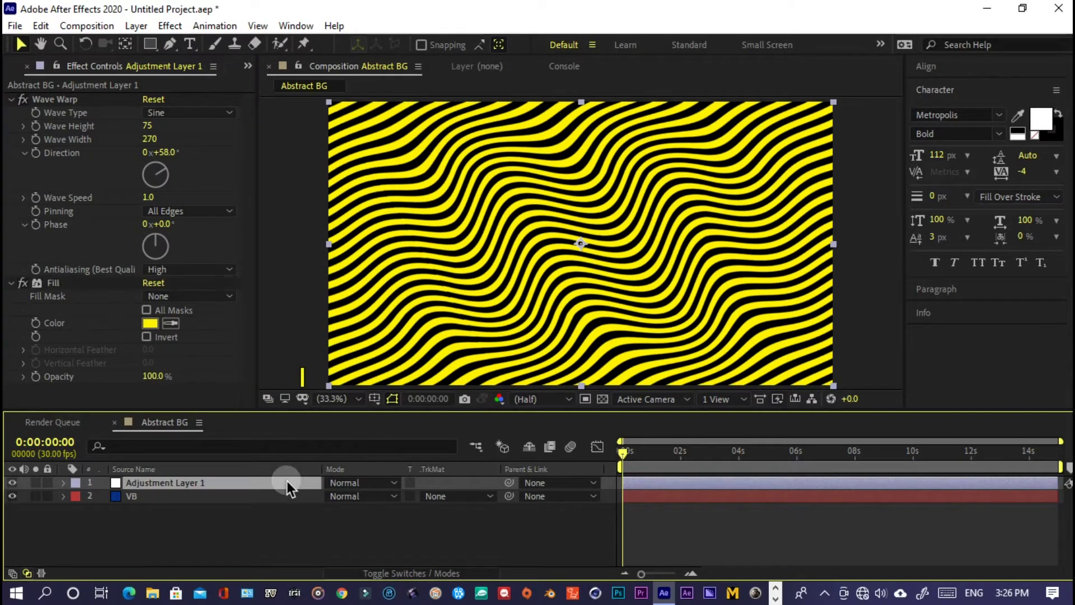
# Step: Apply Turbulent Displace to Adjustment Layer 1 via the 'tu' effect search
pyautogui.hotkey('ctrl', 'space')
pyautogui.write('tu')
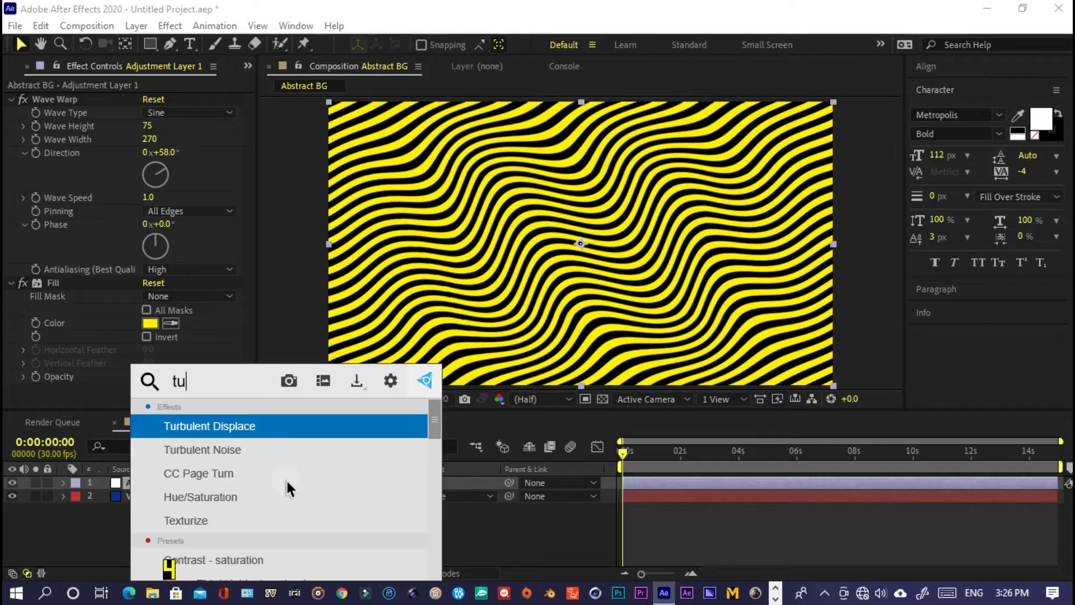
pyautogui.press('Escape')
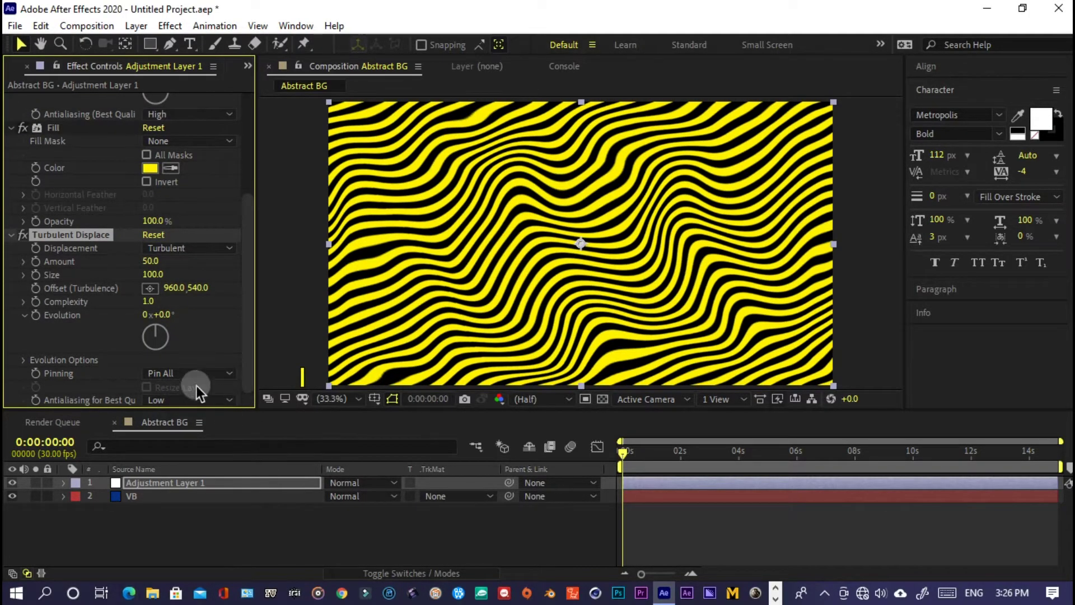
# Step: Drive Evolution with the expression time*50 and set best-quality antialiasing to High
pyautogui.keyDown('alt'); pyautogui.click(41, 315); pyautogui.keyUp('alt')
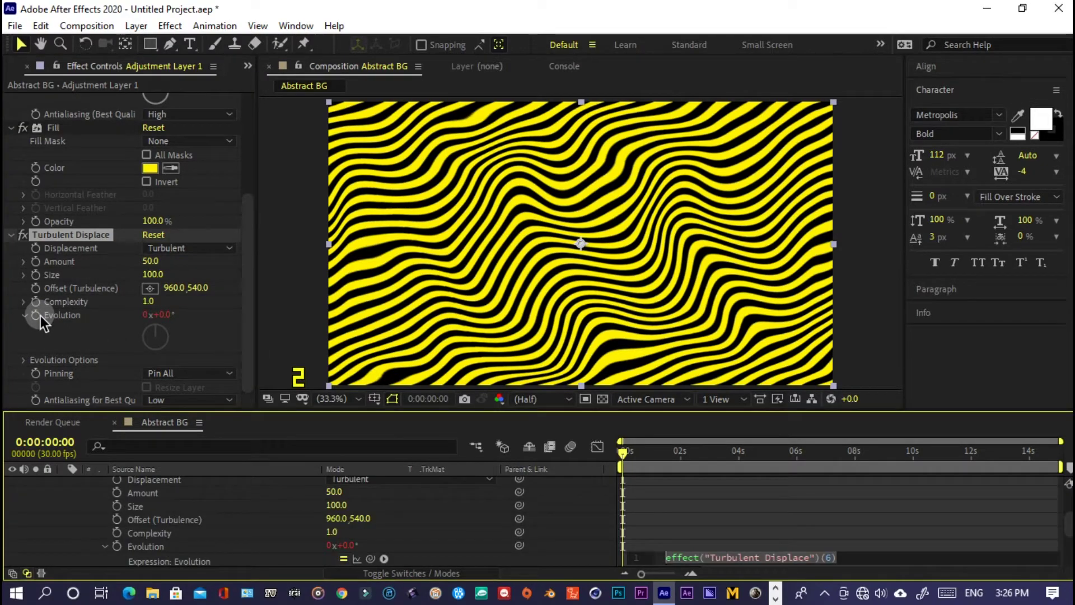
pyautogui.write('time')
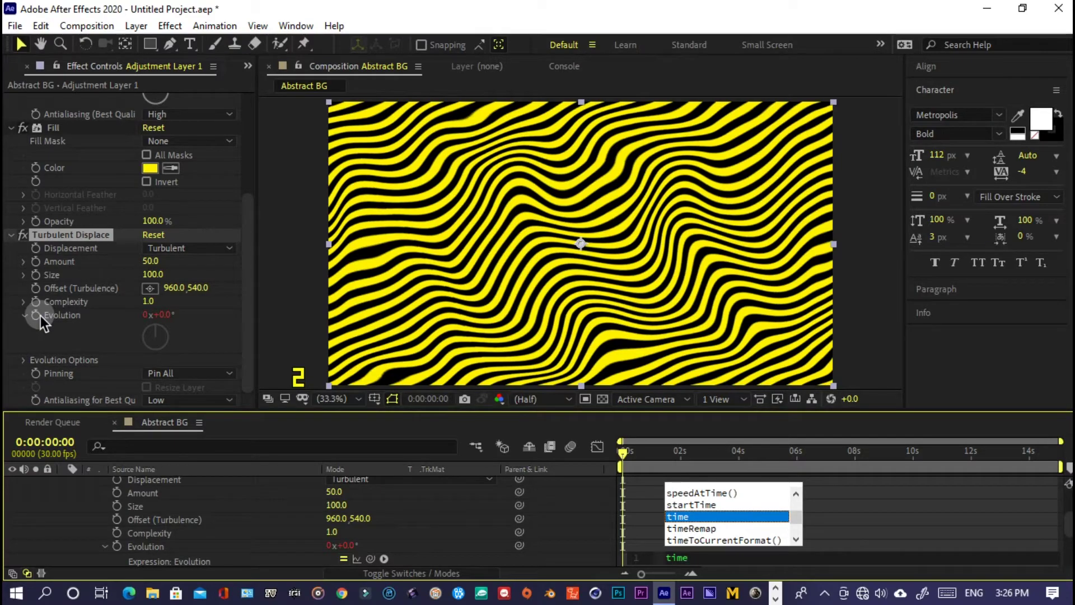
pyautogui.write('*')
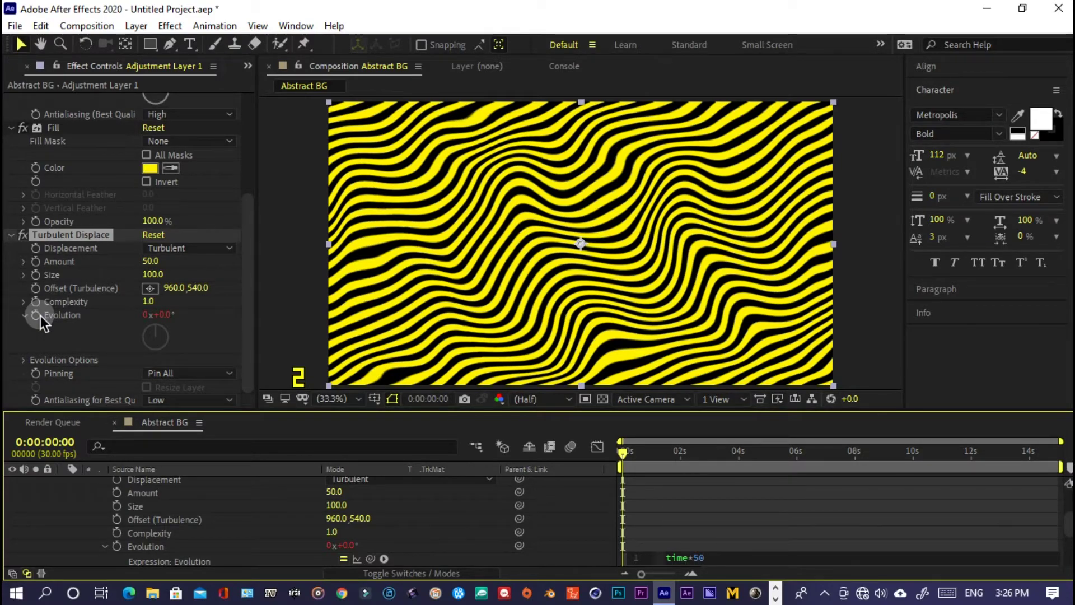
pyautogui.click(133, 485)
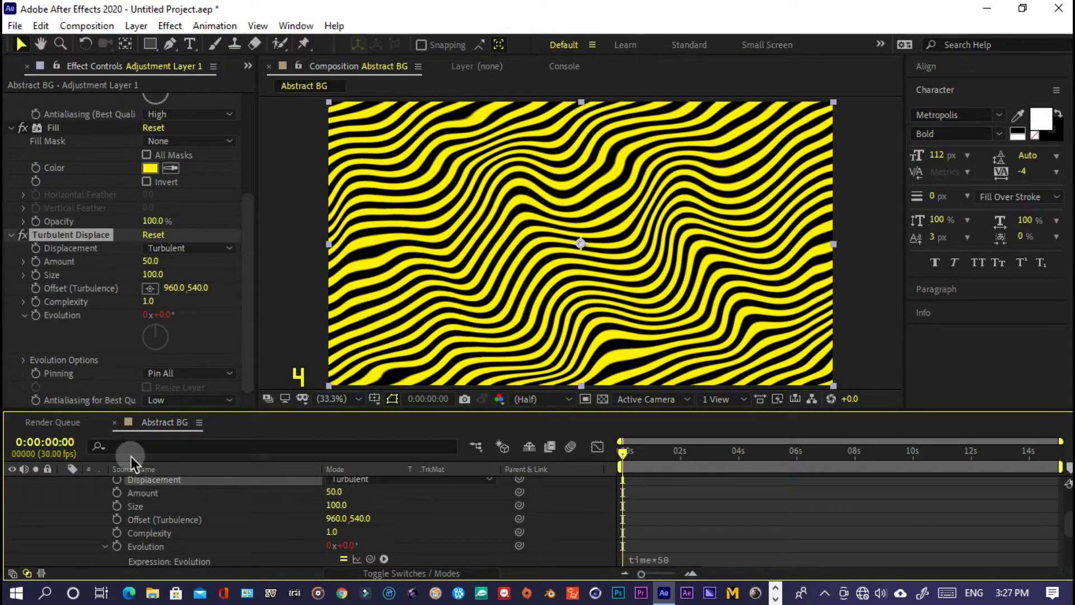
pyautogui.click(155, 397)
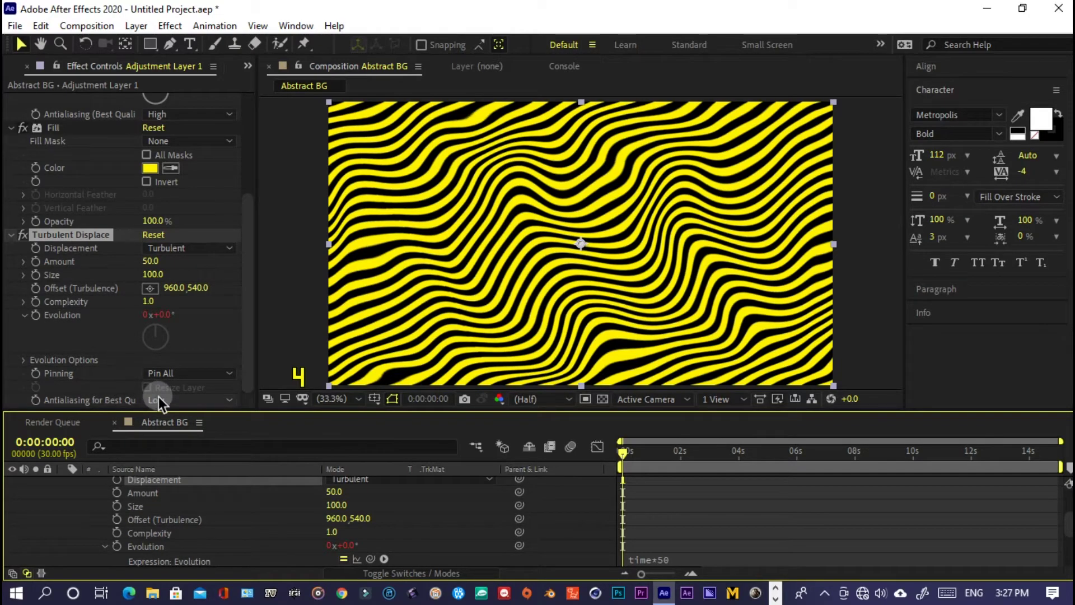
pyautogui.click(174, 432)
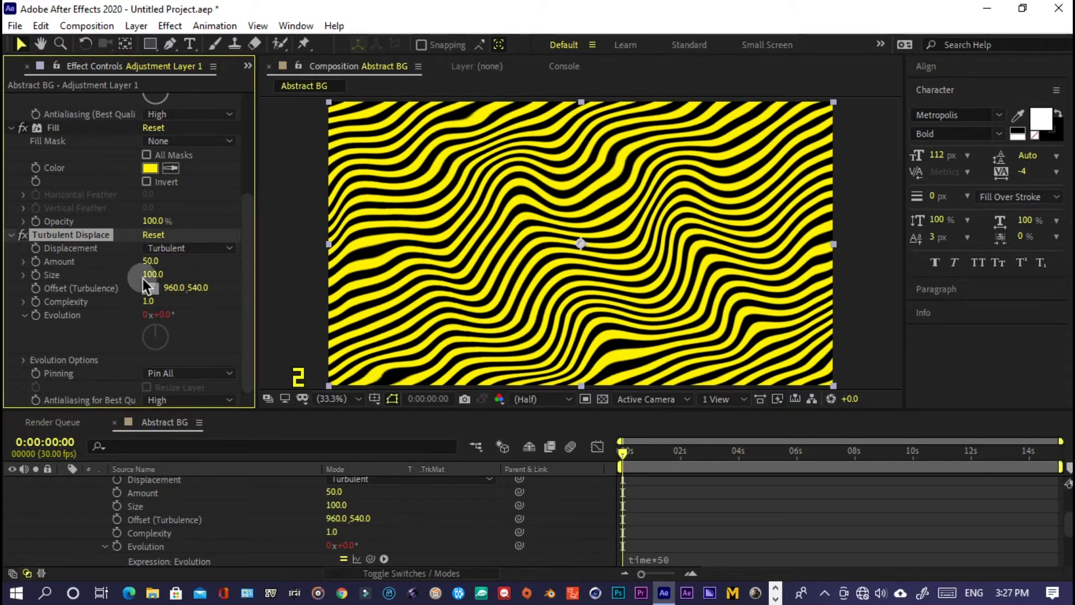
# Step: Set Turbulent Displace to Bulge with Amount 30 and Size 240
pyautogui.click(167, 252)
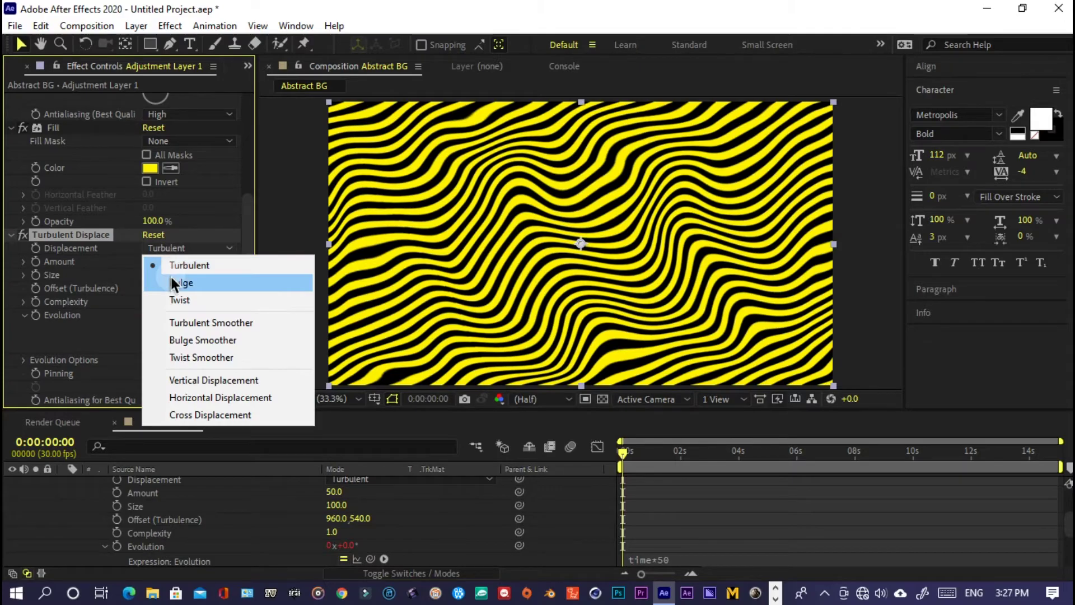
pyautogui.click(172, 283)
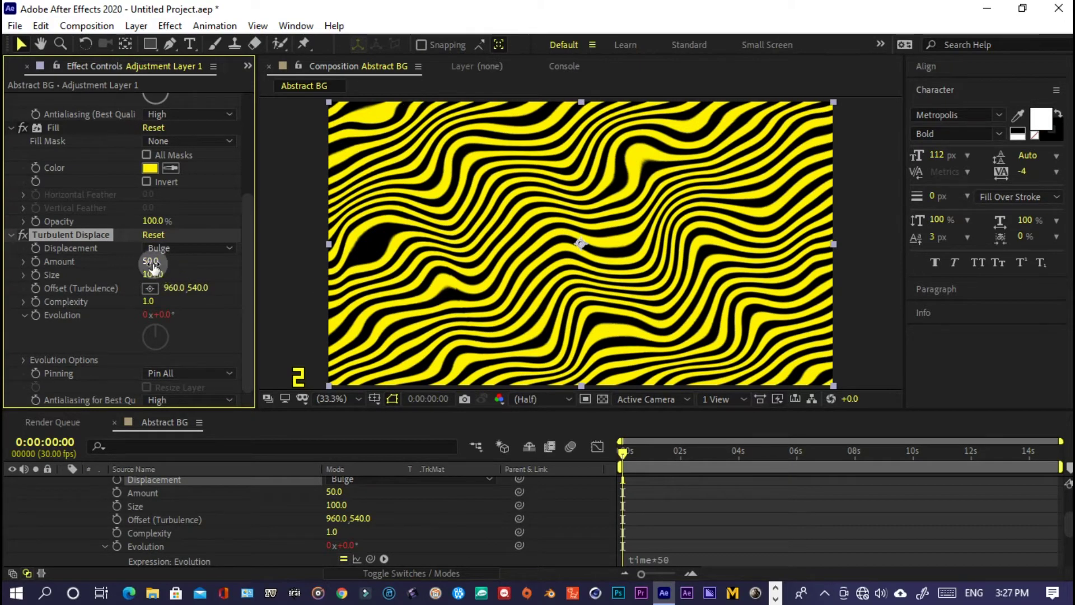
pyautogui.click(152, 263)
pyautogui.write('30')
pyautogui.click(150, 268)
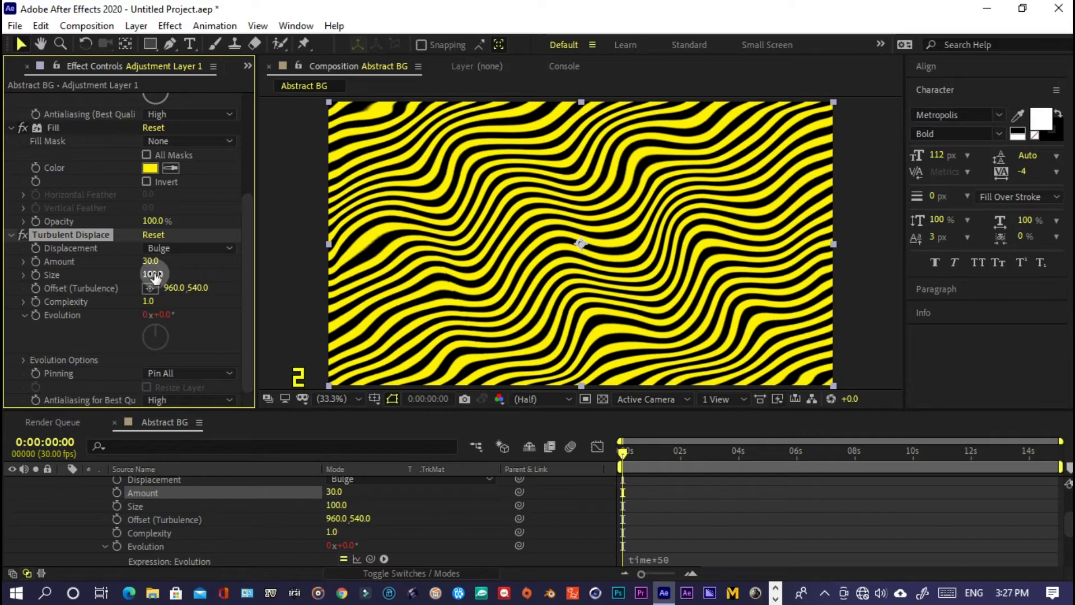
pyautogui.moveTo(158, 274); pyautogui.dragTo(188, 274)
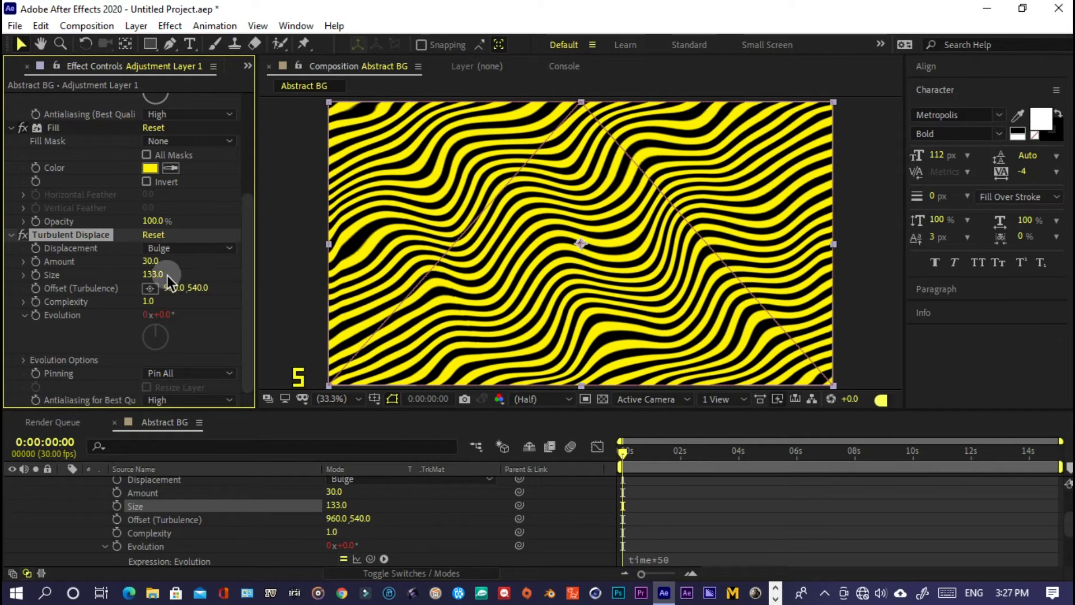
pyautogui.click(155, 274)
pyautogui.write('240')
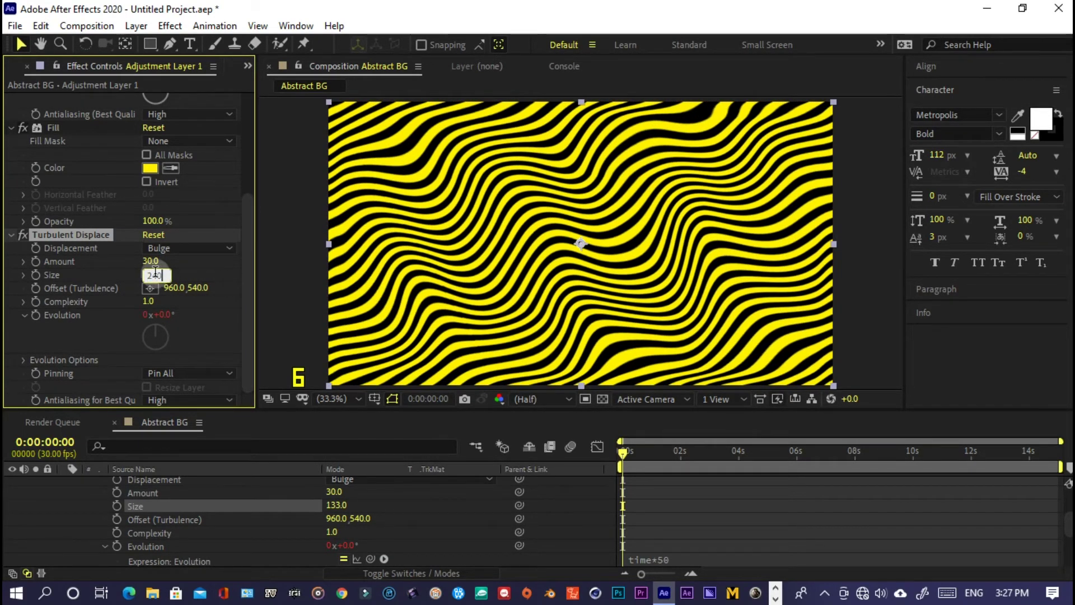
pyautogui.press('Return')
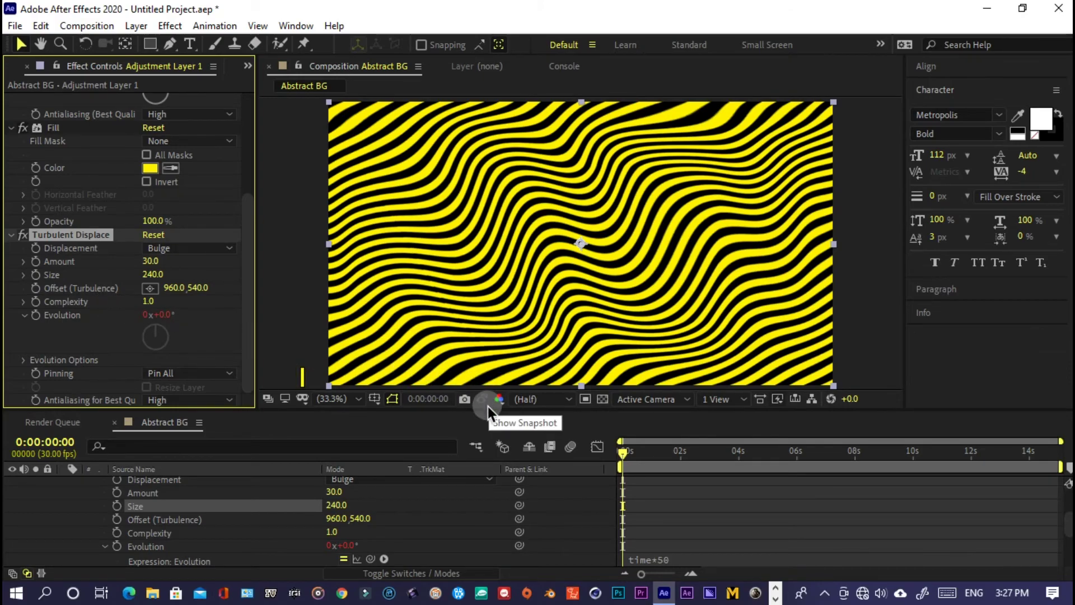
# Step: Enlarge the timeline slightly and focus the Composition panel for previewing
pyautogui.moveTo(482, 411); pyautogui.dragTo(482, 401)
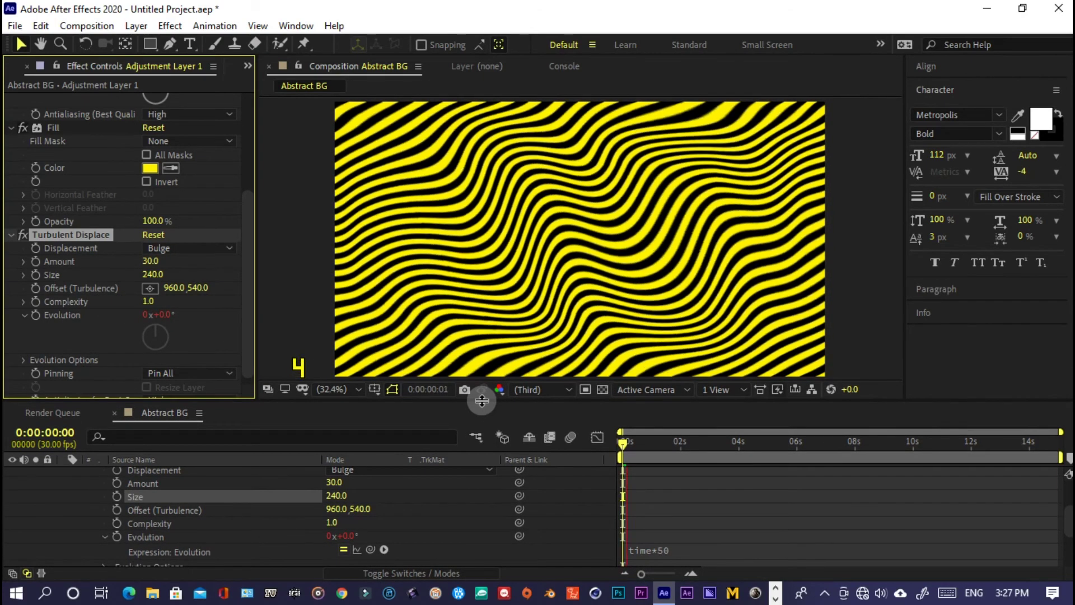
pyautogui.click(294, 275)
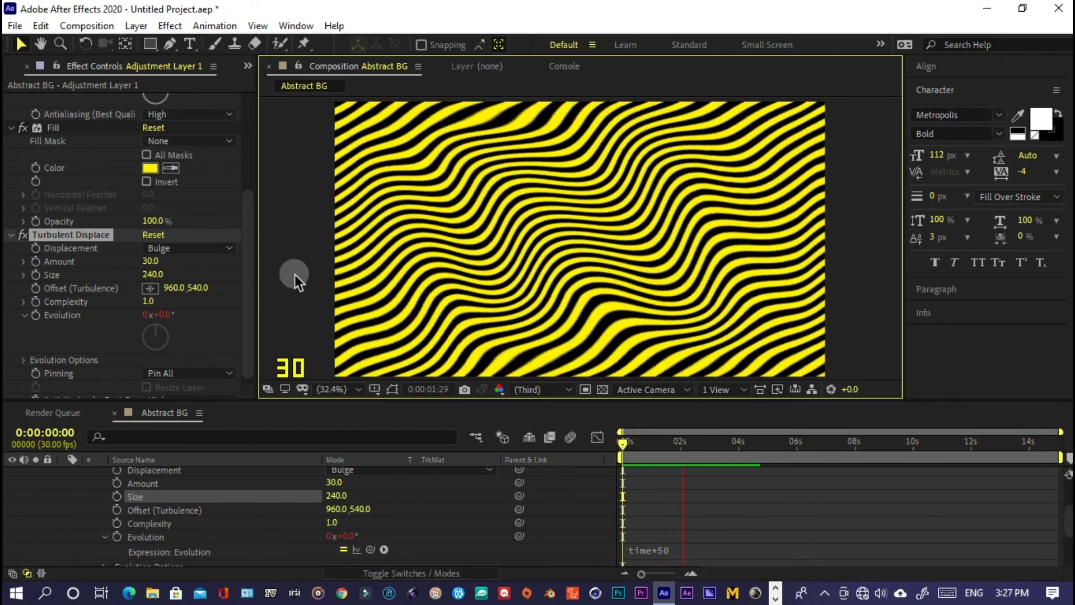